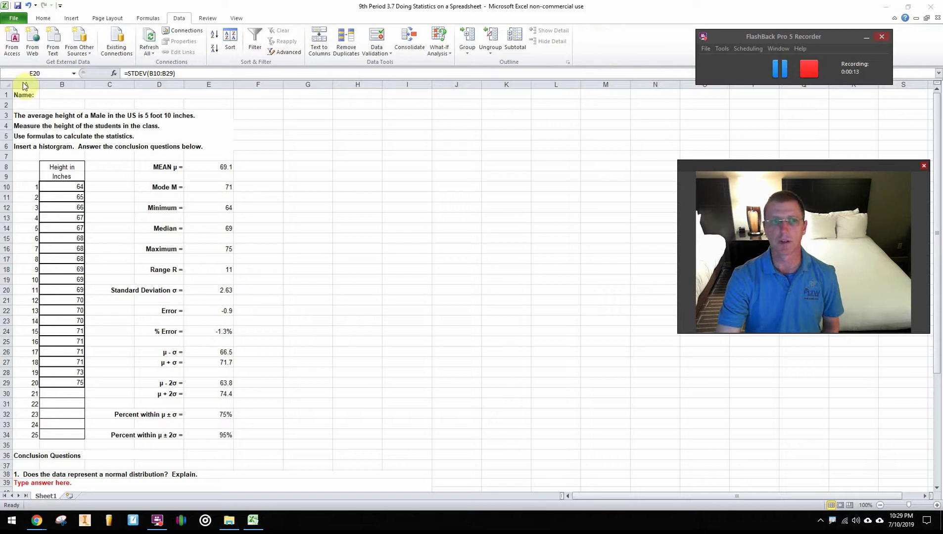
# Step: Enable the Analysis ToolPak add-in through Excel Options' Manage Excel Add-ins list
pyautogui.click(14, 19)
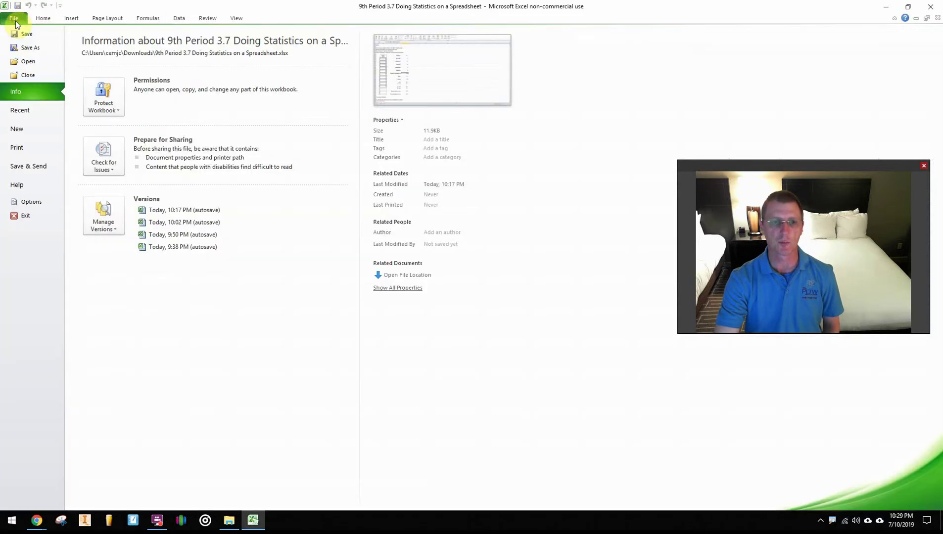
pyautogui.click(32, 202)
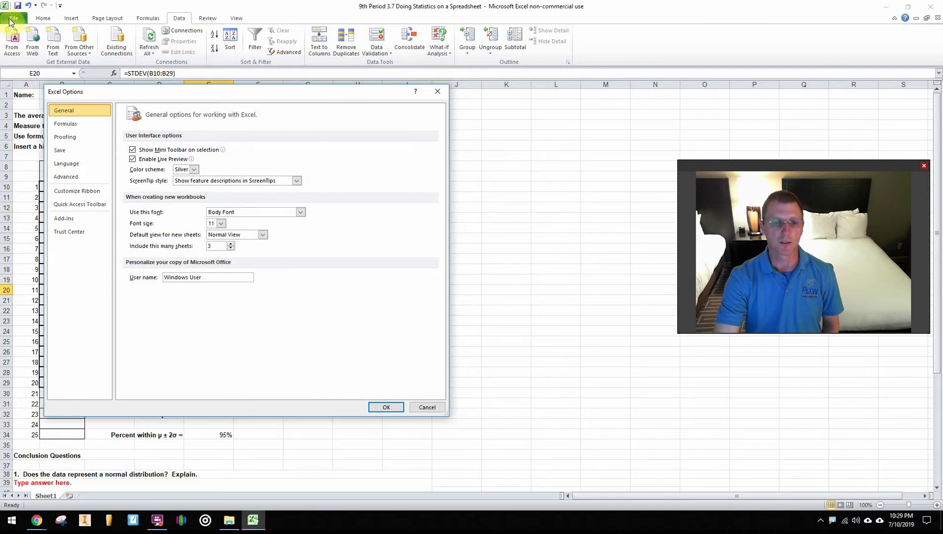
pyautogui.click(64, 219)
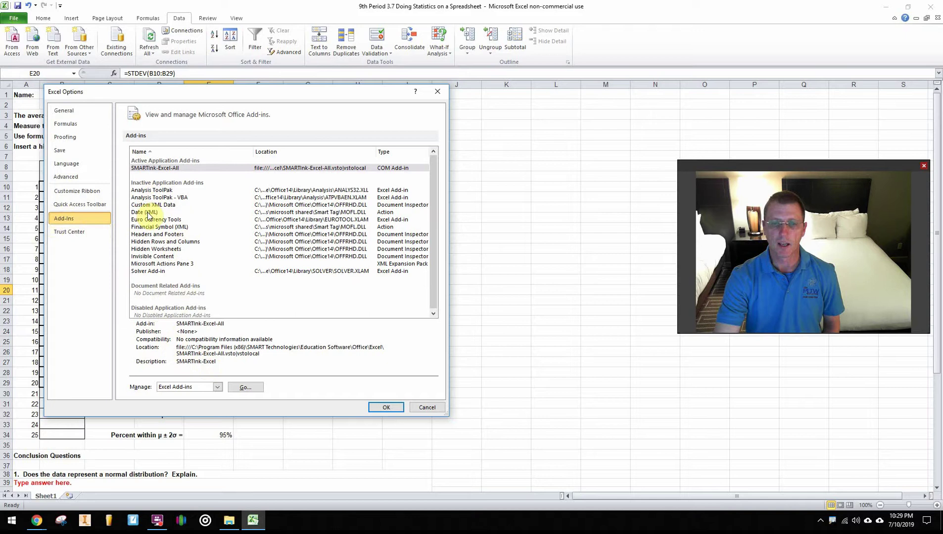
pyautogui.click(147, 191)
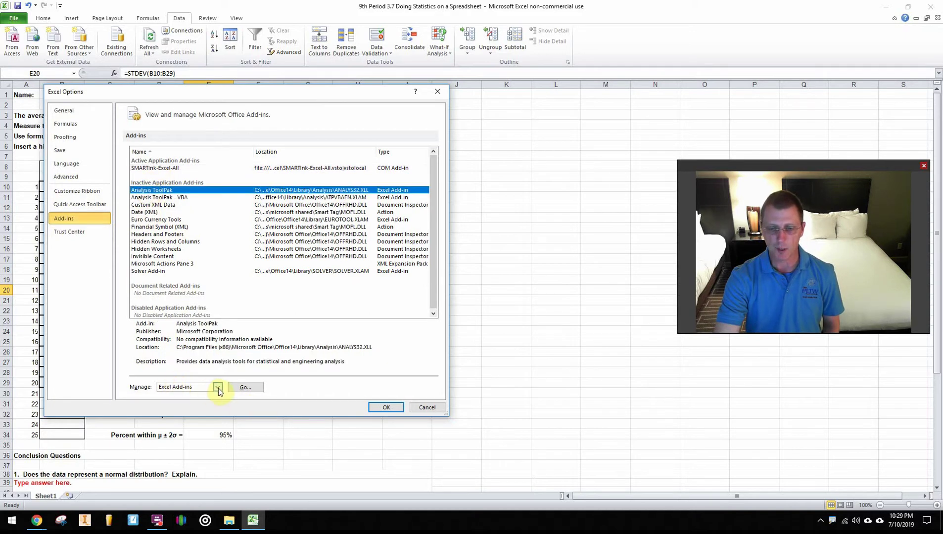
pyautogui.click(245, 387)
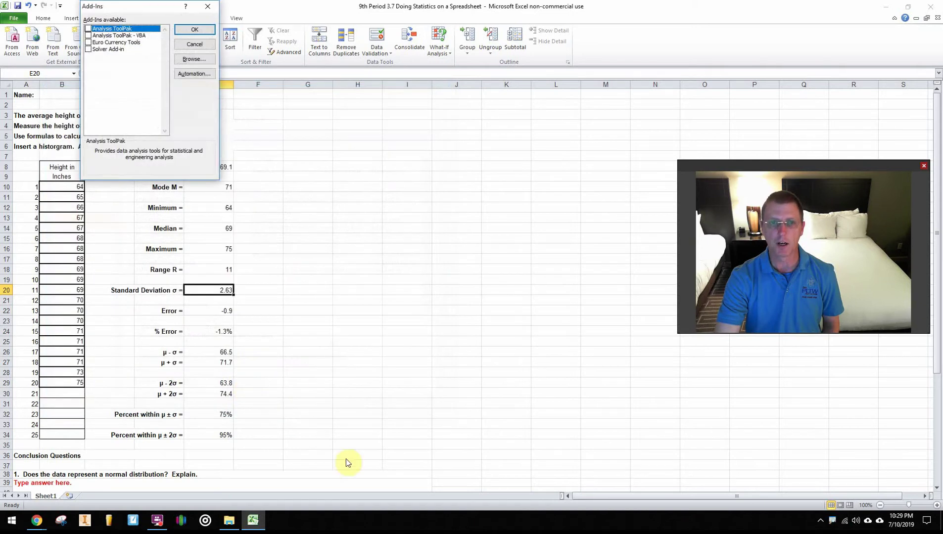
pyautogui.click(89, 28)
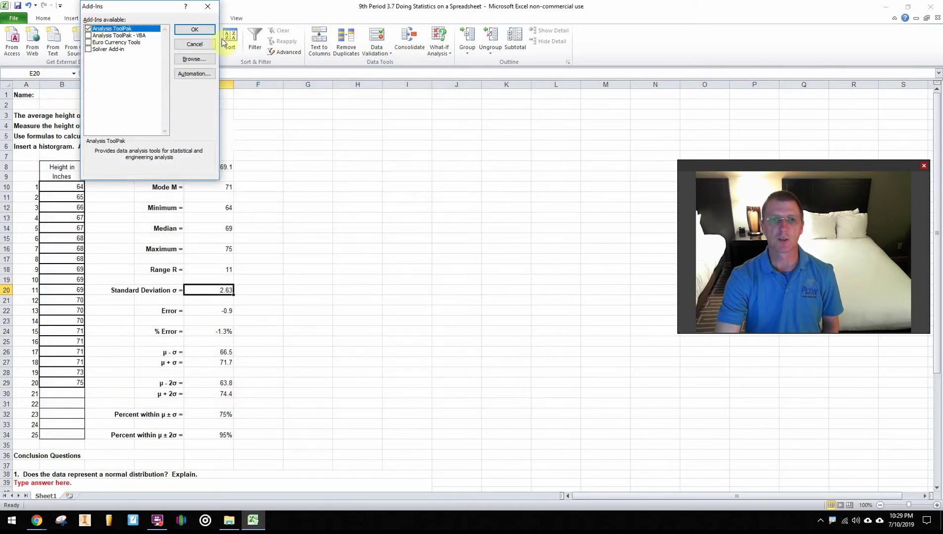
pyautogui.click(195, 30)
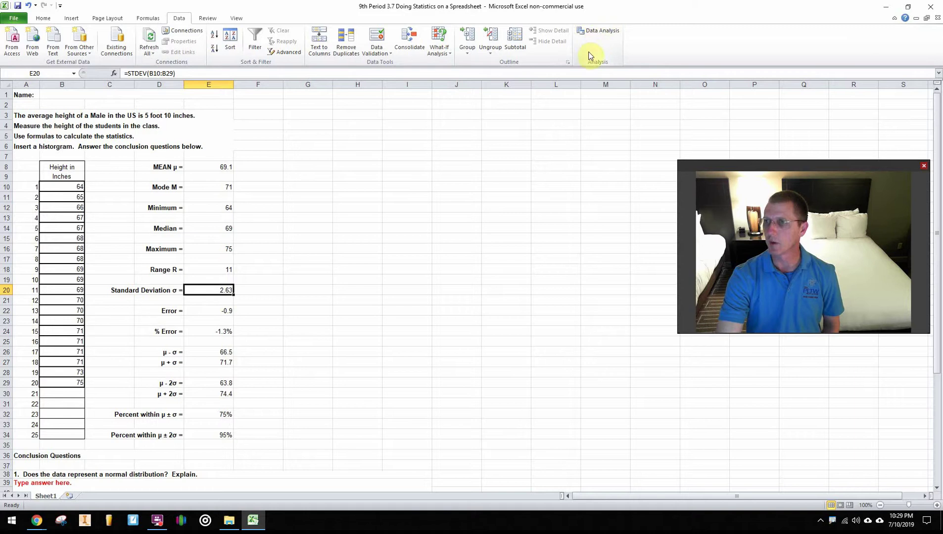
# Step: Choose Descriptive Statistics in the Data Analysis dialog to open its settings
pyautogui.click(598, 30)
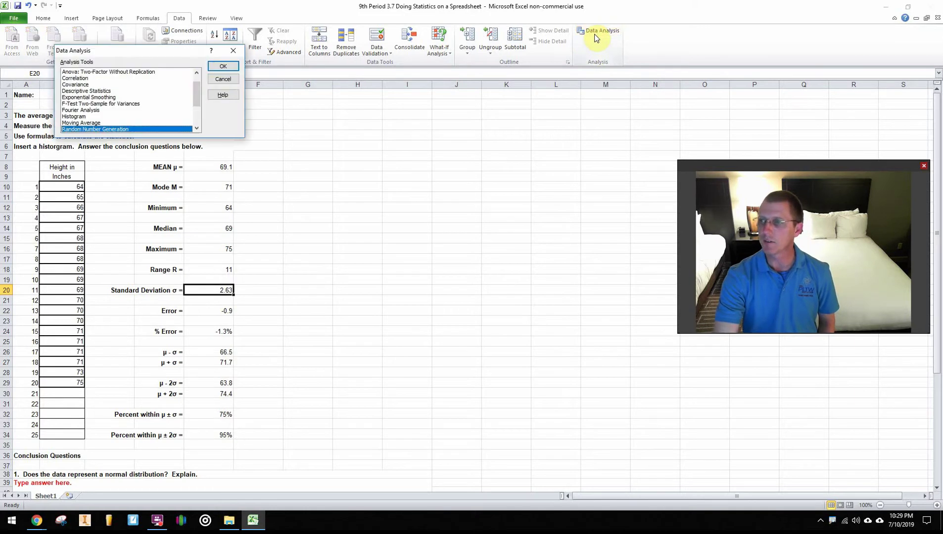
pyautogui.moveTo(169, 50); pyautogui.dragTo(549, 98)
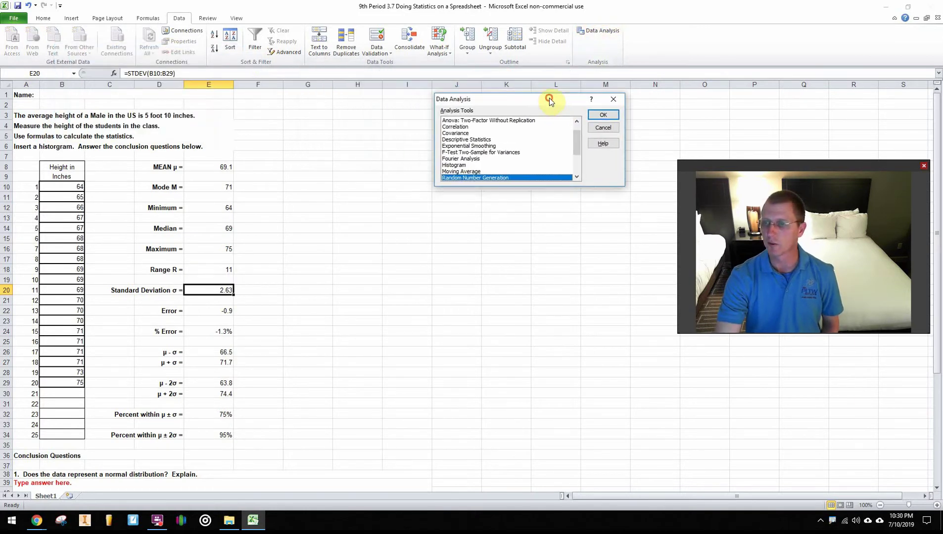
pyautogui.click(456, 141)
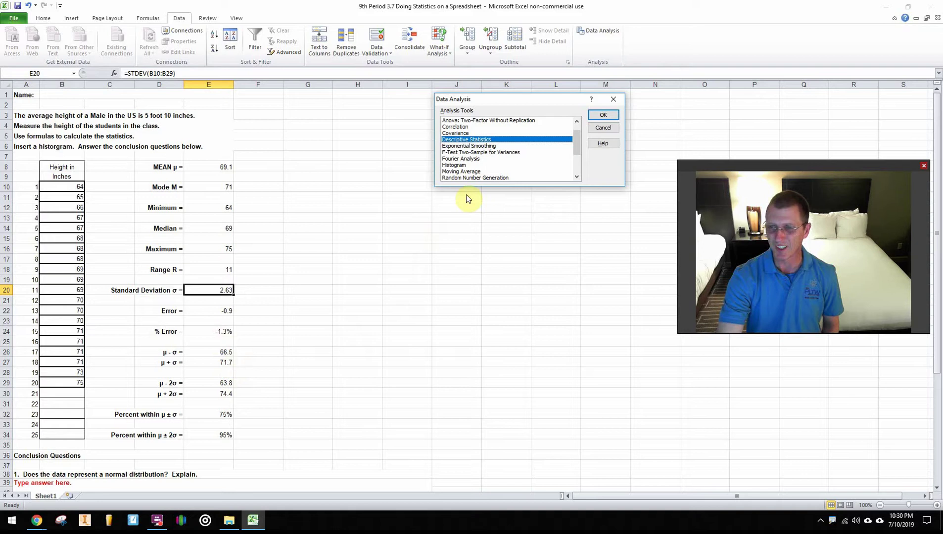
pyautogui.moveTo(532, 104); pyautogui.dragTo(559, 85)
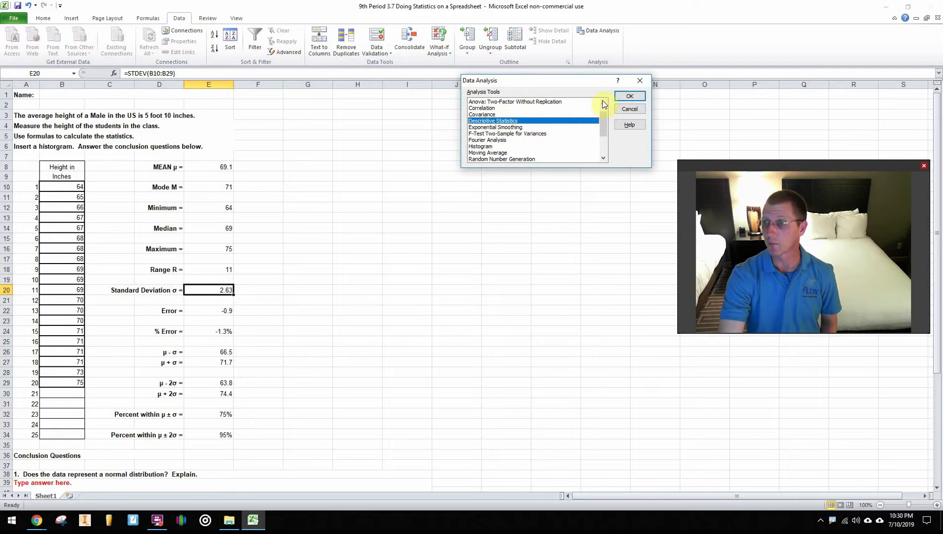
pyautogui.click(628, 97)
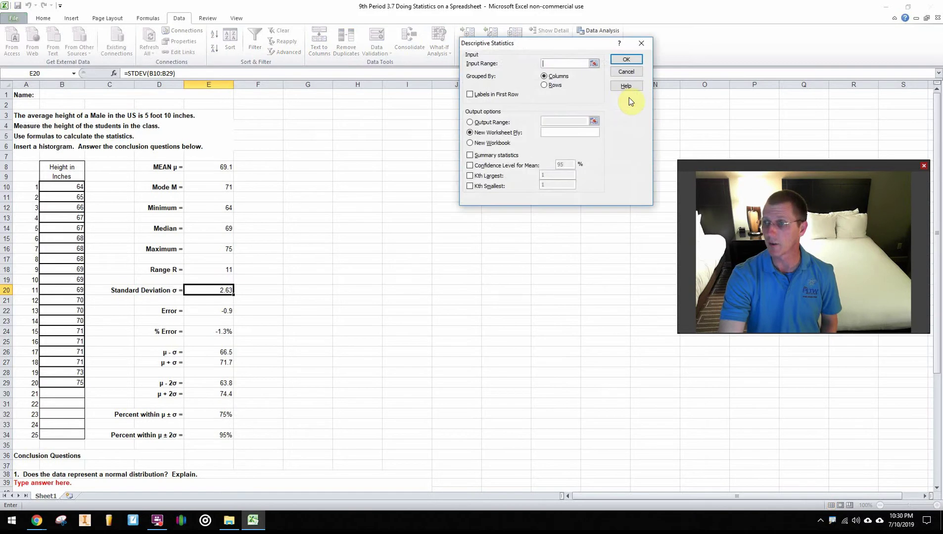
# Step: Set the Descriptive Statistics input range to the heights in $B$10:$B$29
pyautogui.click(594, 64)
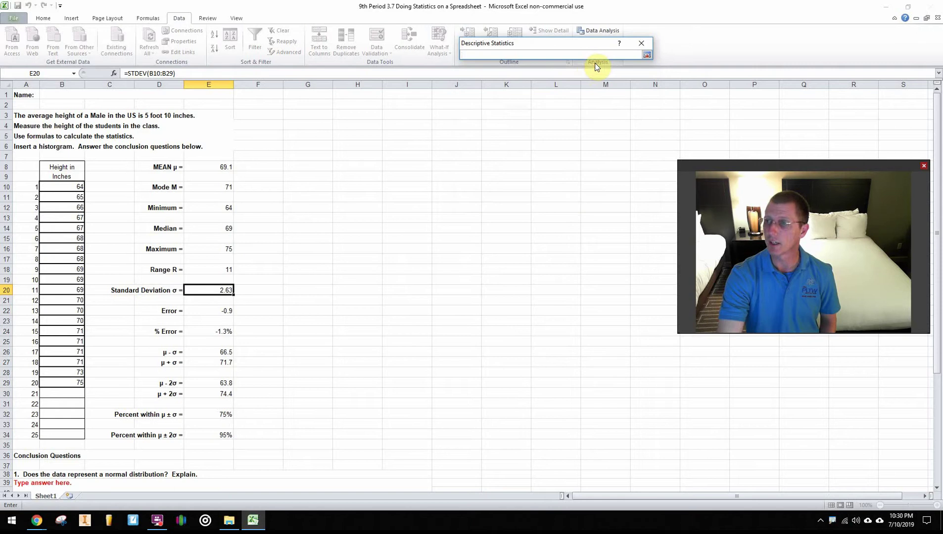
pyautogui.moveTo(77, 187); pyautogui.dragTo(74, 382)
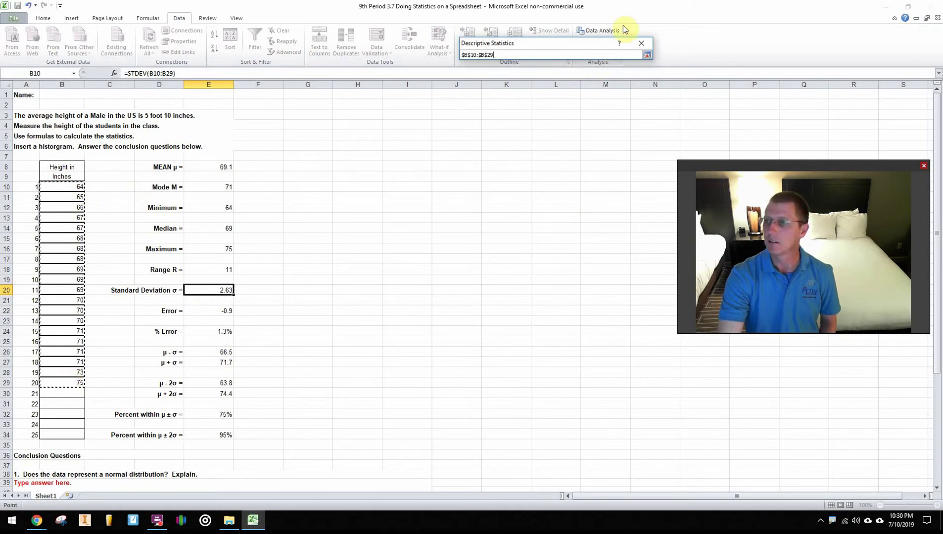
pyautogui.click(646, 54)
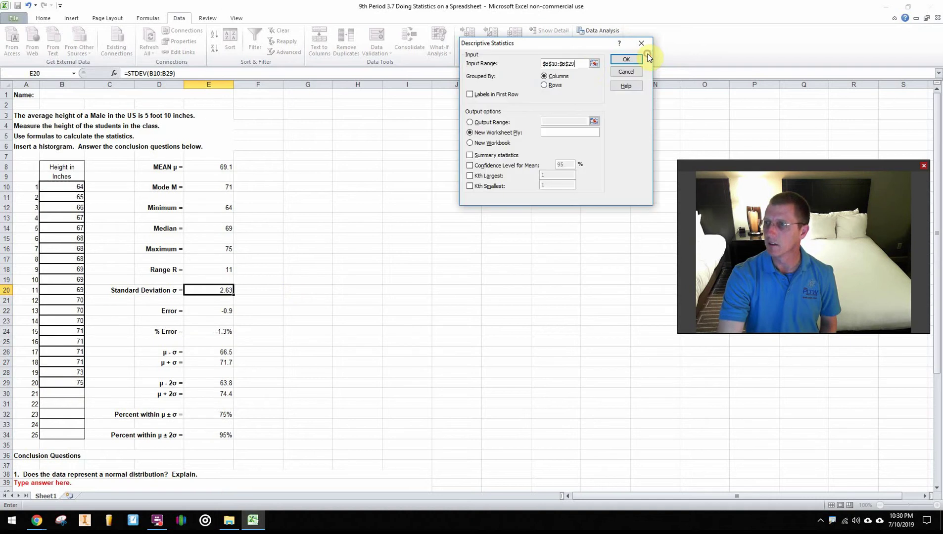
pyautogui.click(578, 64)
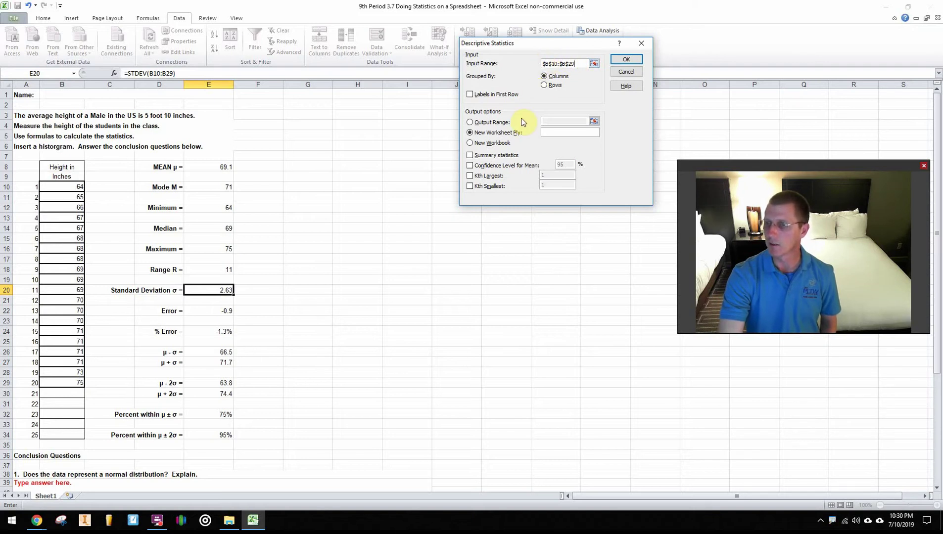
# Step: Switch the output option to Output Range on this sheet
pyautogui.click(470, 122)
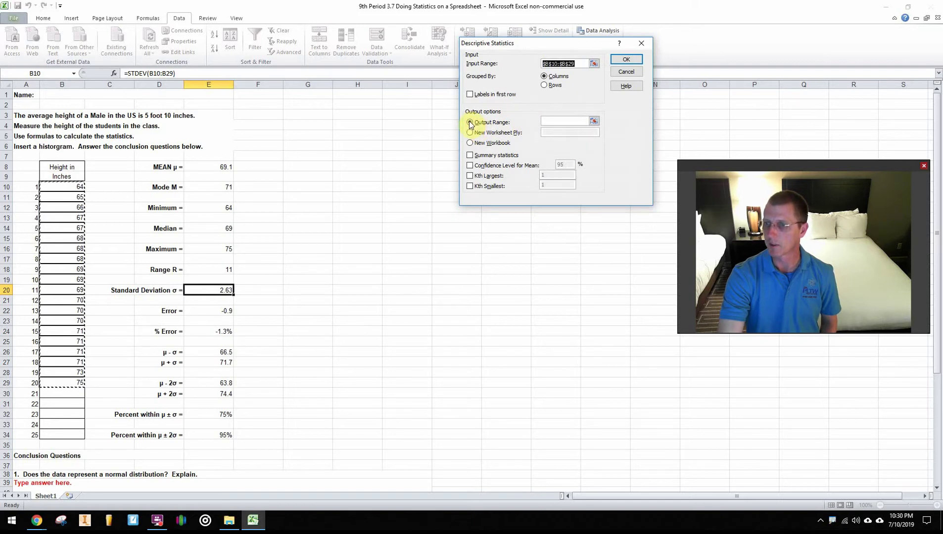
pyautogui.click(594, 120)
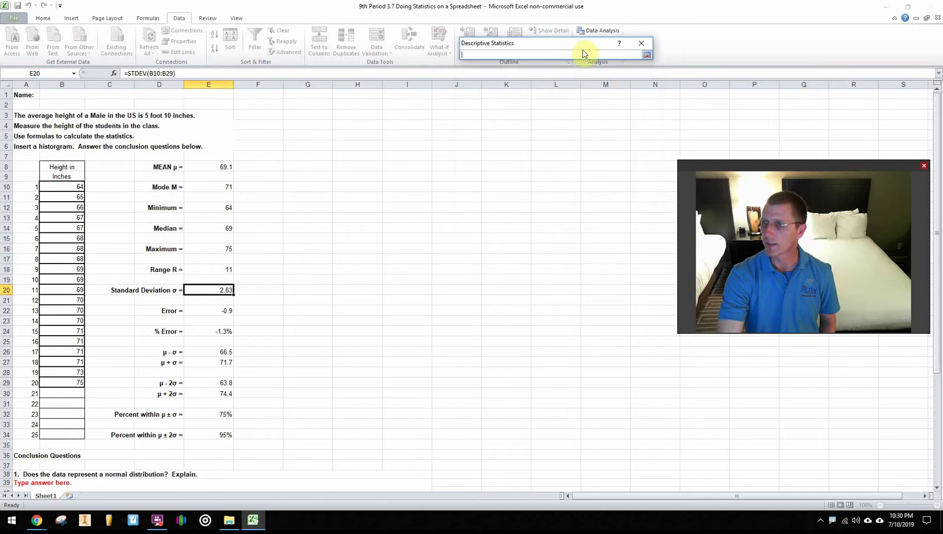
pyautogui.click(645, 54)
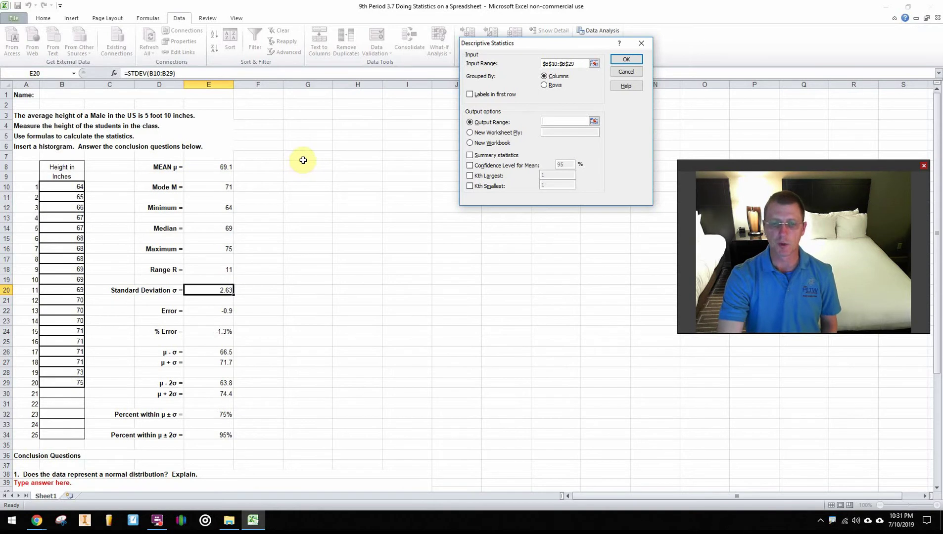
# Step: Output to $G$7:$L$30 with Summary statistics and 95% Confidence Level for Mean
pyautogui.moveTo(303, 160); pyautogui.dragTo(547, 388)
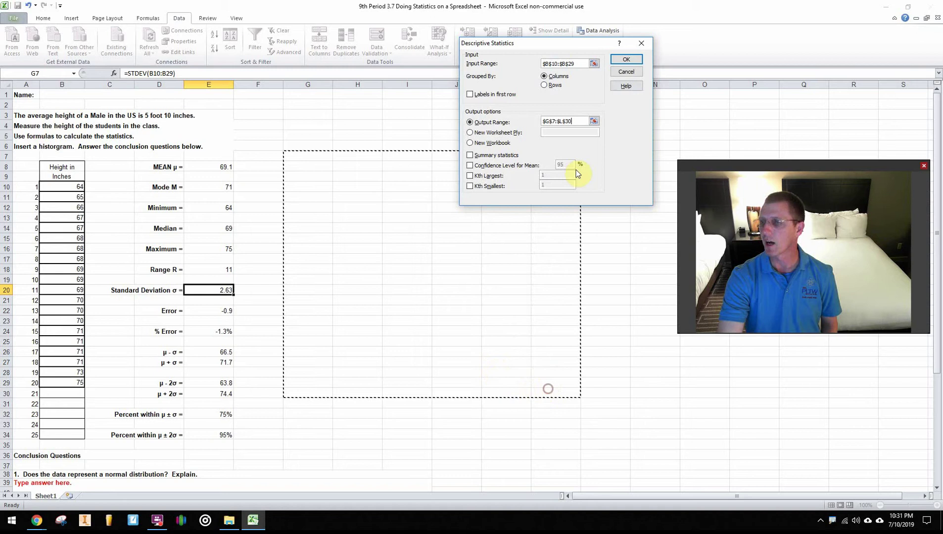
pyautogui.click(470, 166)
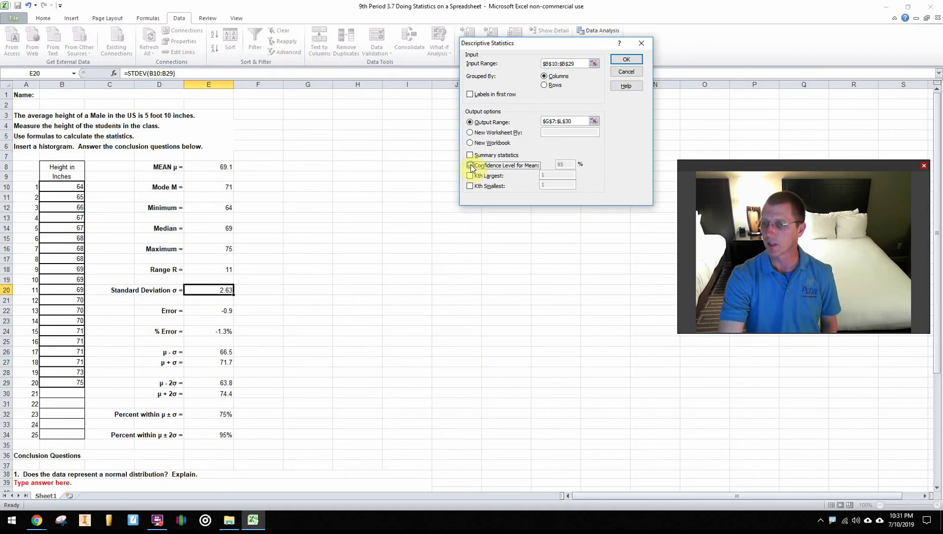
pyautogui.click(470, 155)
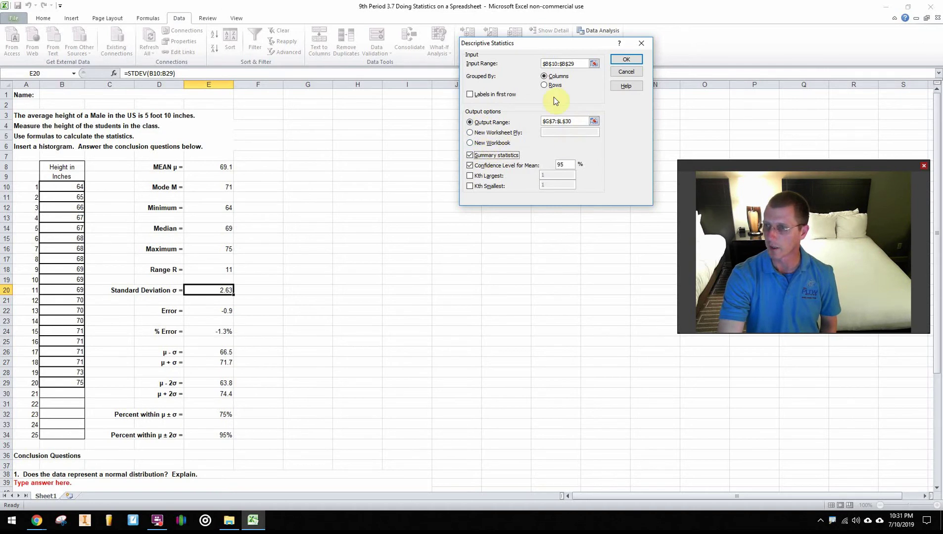
pyautogui.click(593, 64)
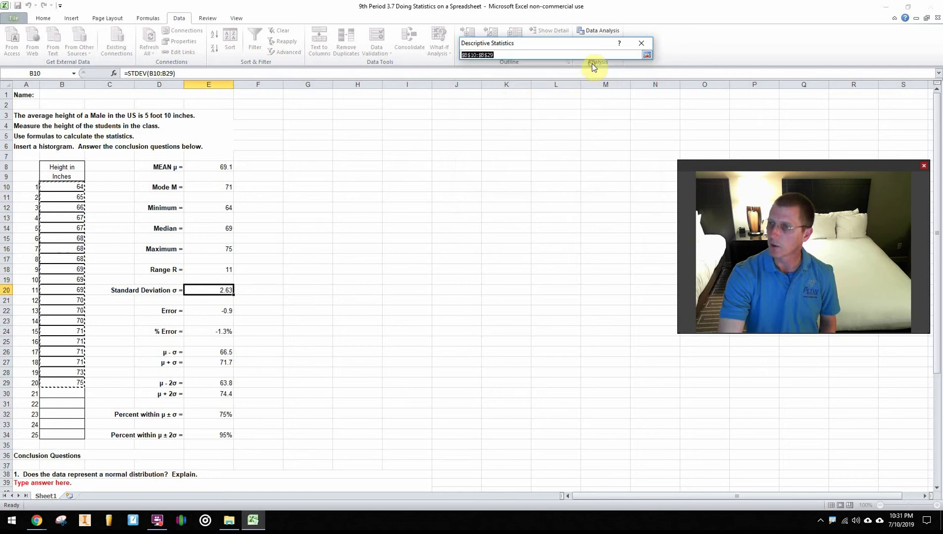
pyautogui.click(646, 55)
pyautogui.click(626, 59)
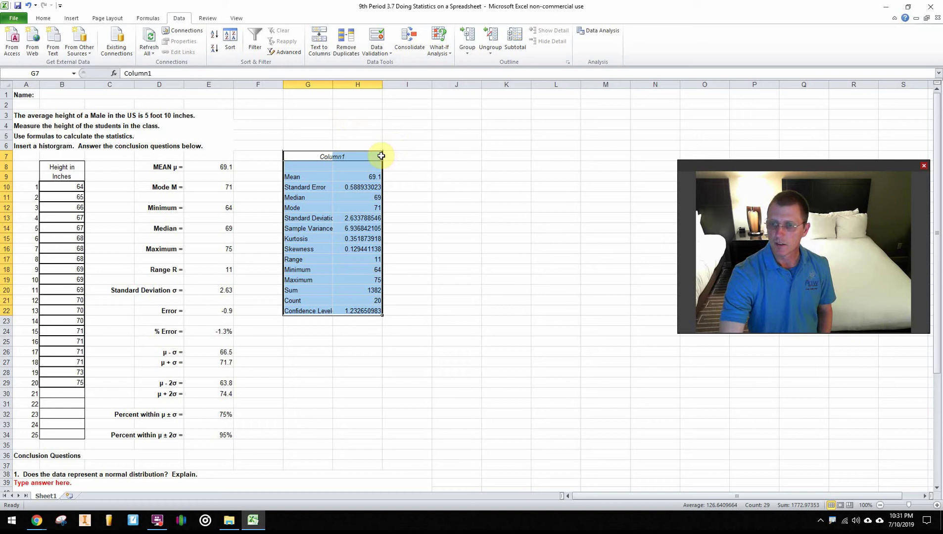
# Step: Change B29 from 75 to 78 and compare the table's static Mean 69.1 with the formulas
pyautogui.click(341, 208)
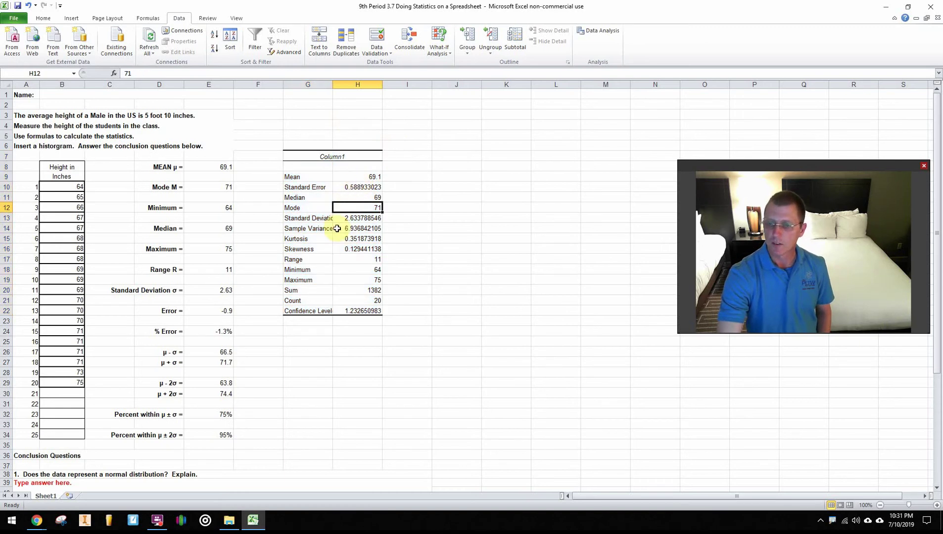
pyautogui.click(74, 385)
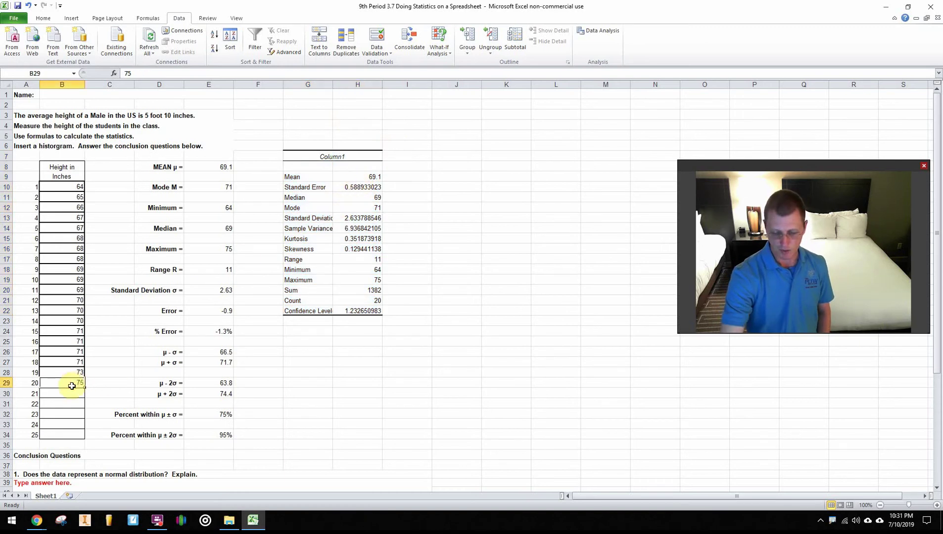
pyautogui.write('78')
pyautogui.click(357, 393)
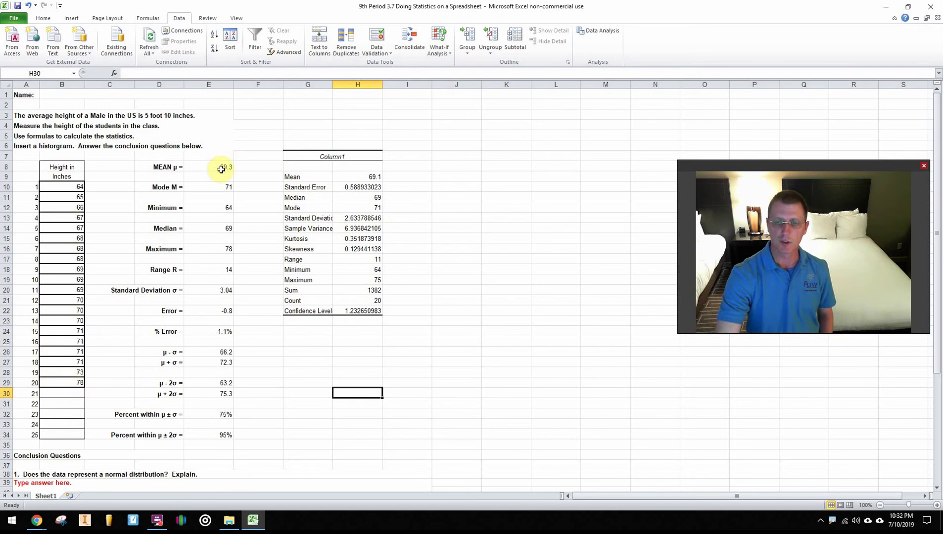
pyautogui.click(366, 177)
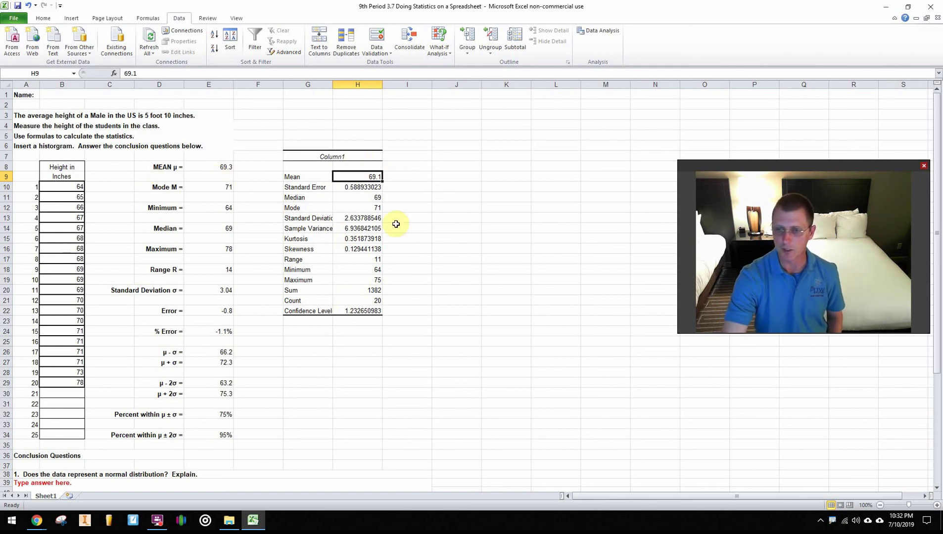
pyautogui.click(451, 295)
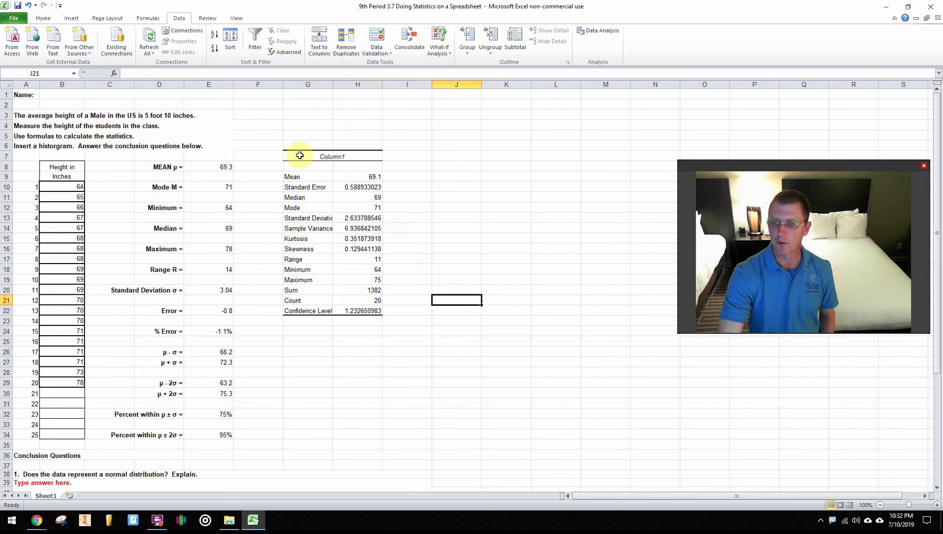